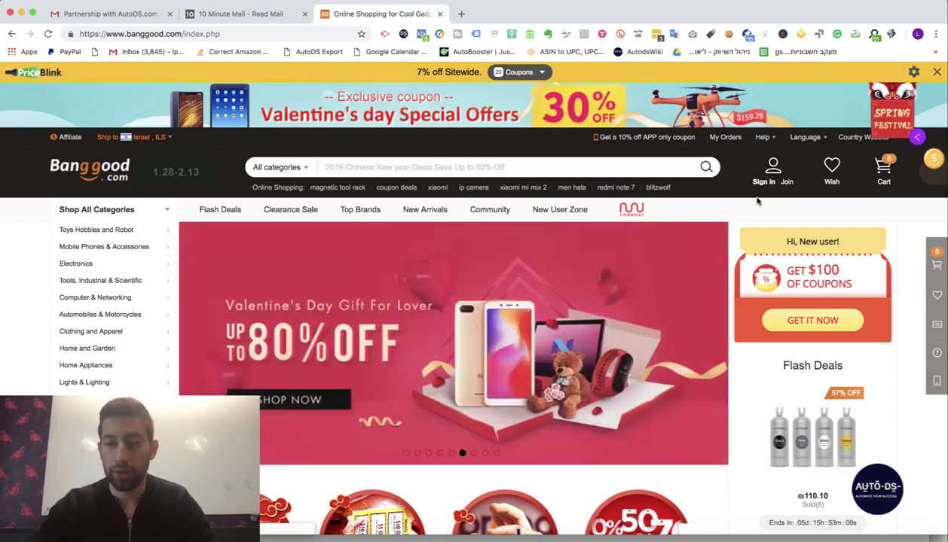
- Open the Join sign-up page and paste the temporary email address into the email field
mouse_move(752, 187)
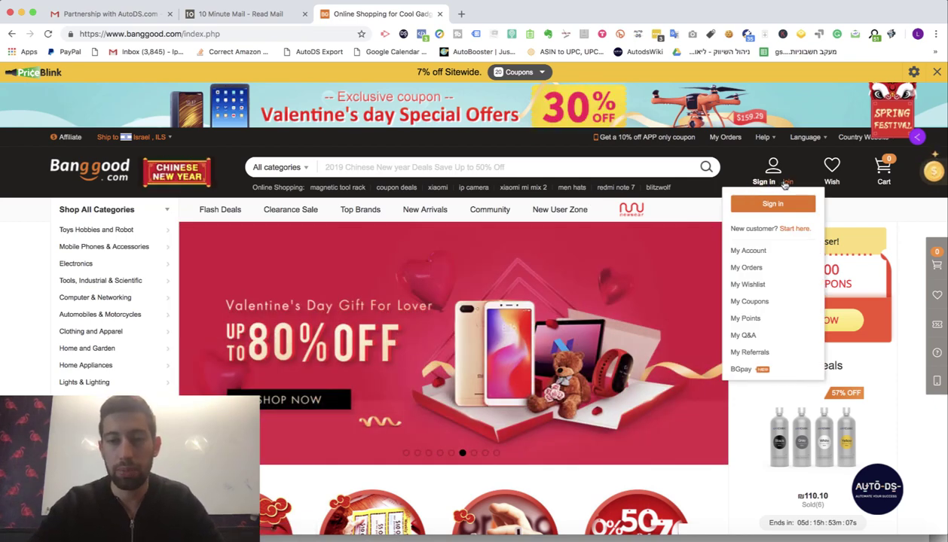
left_click(785, 184)
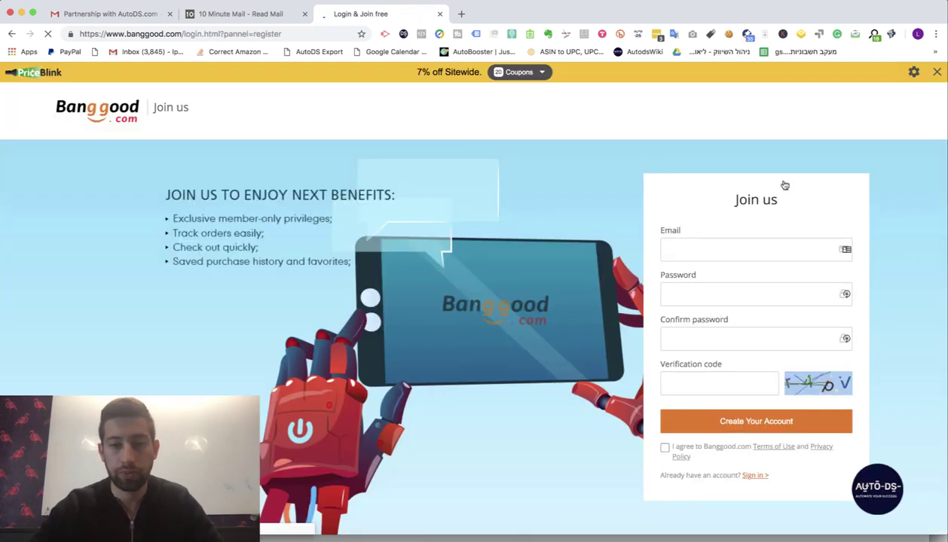
left_click(718, 248)
left_click(712, 273)
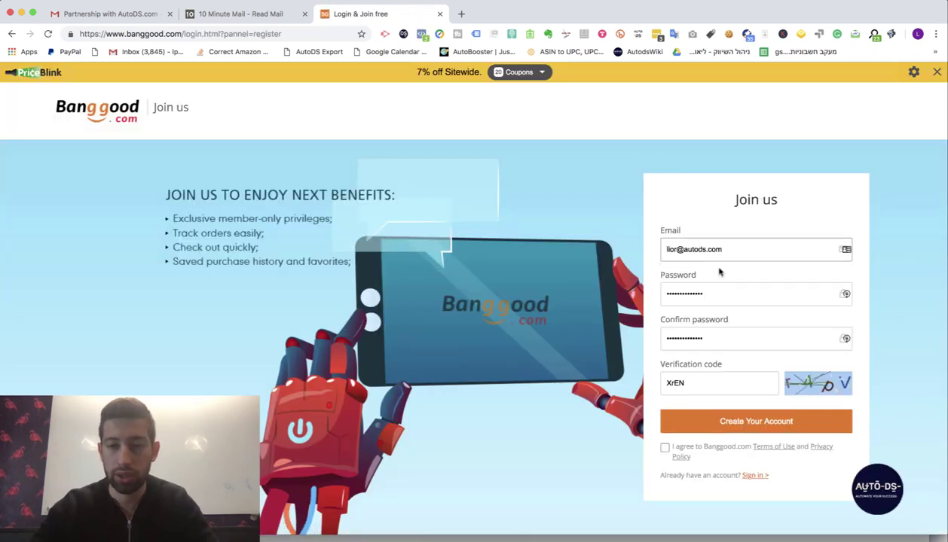
key("super+a")
key("super+v")
- Enter and confirm a new password, type the verification code, accept the terms, and create the account
left_click(720, 293)
key("super+a")
type("123")
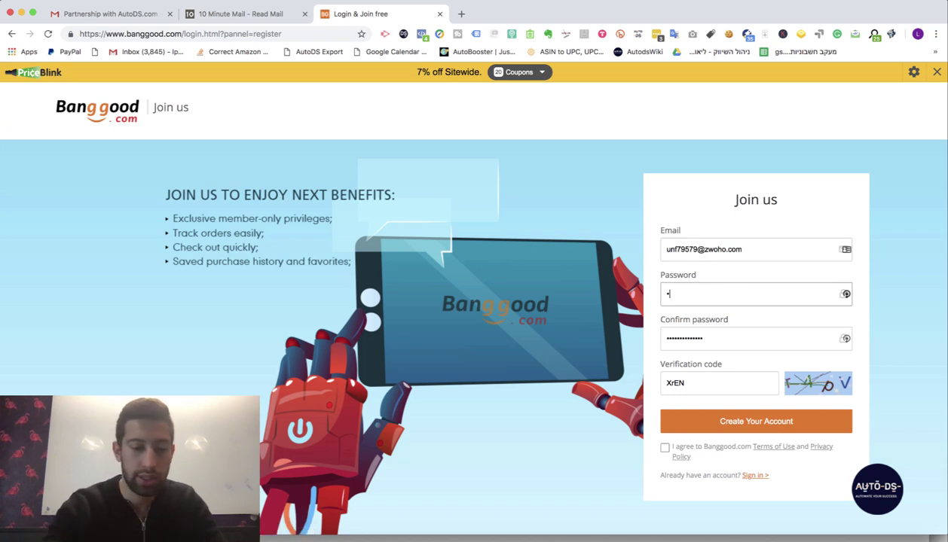
key("Tab")
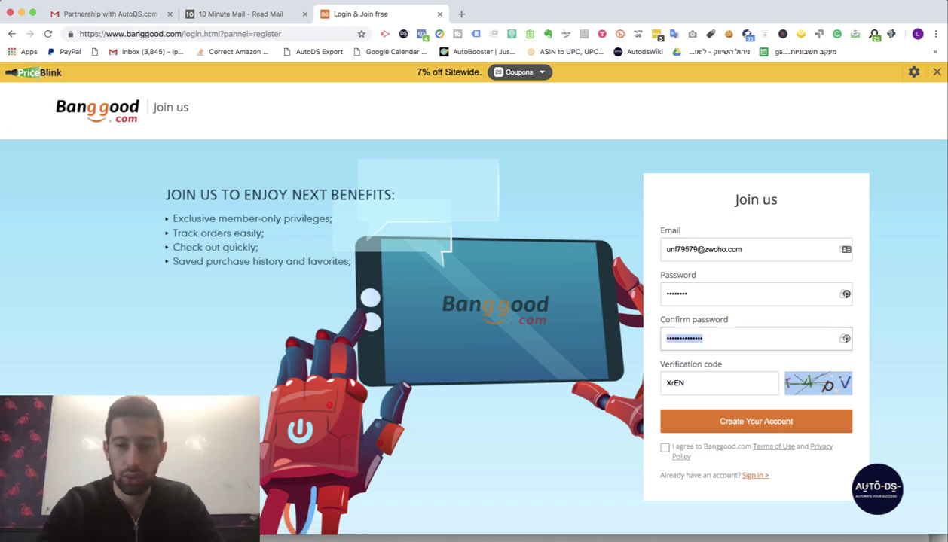
type("1")
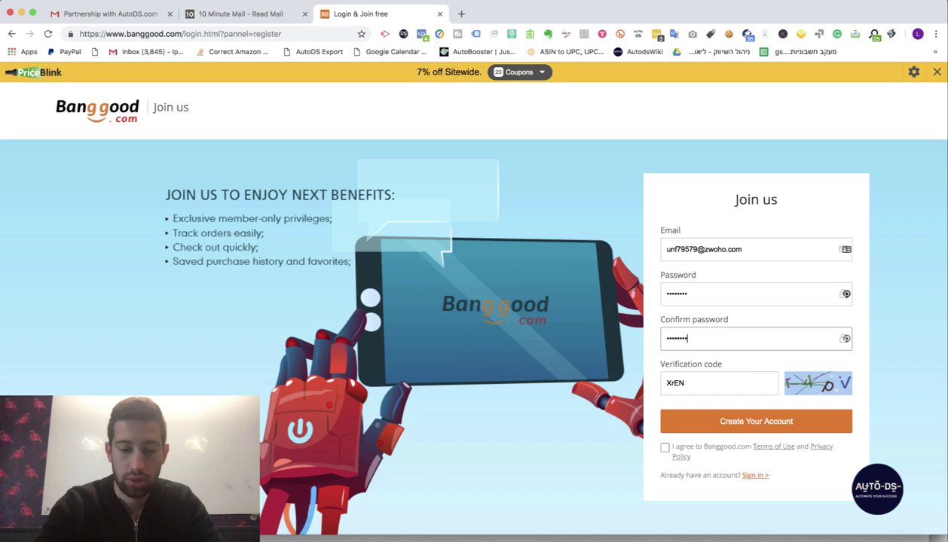
key("Tab")
type("r")
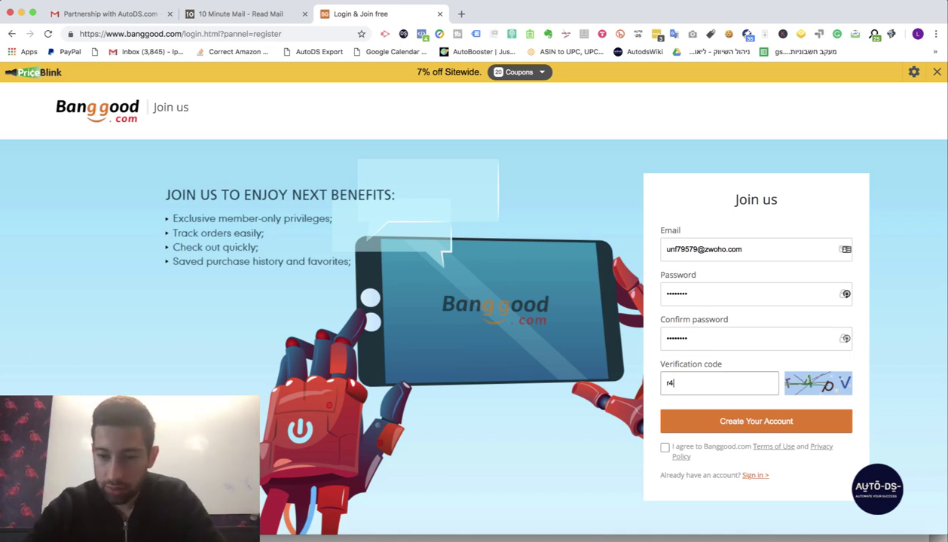
type("4pV")
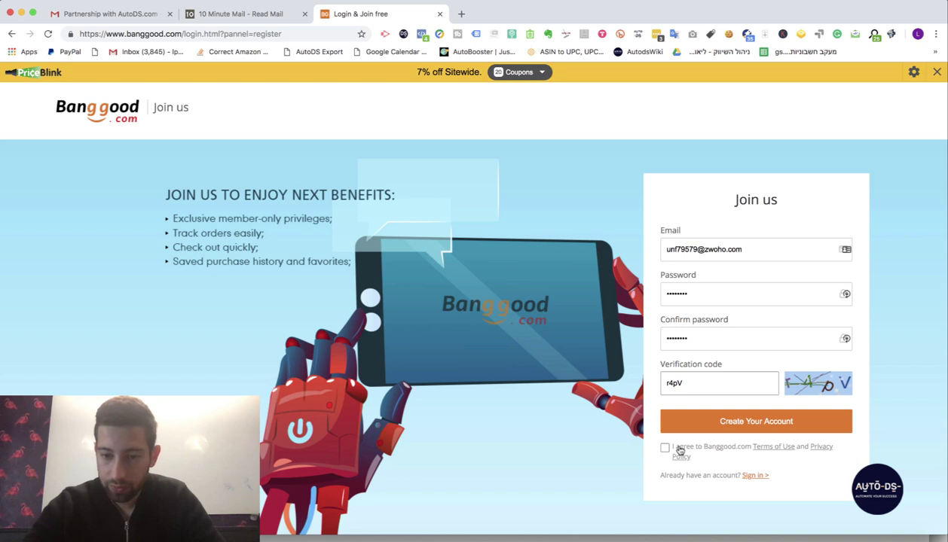
left_click(665, 449)
left_click(674, 414)
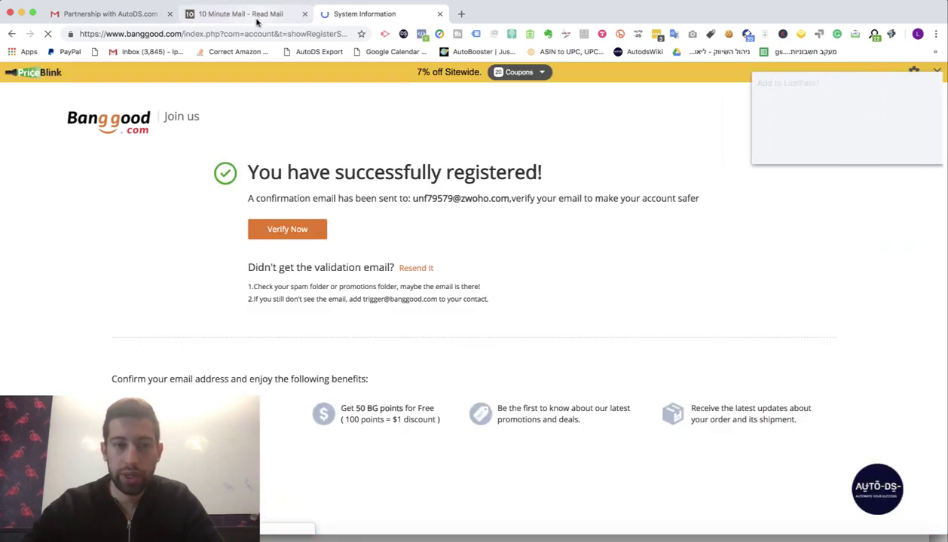
- In the 10 Minute Mail inbox, open Banggood's confirmation email and follow its Verify your Email Address link
left_click(254, 16)
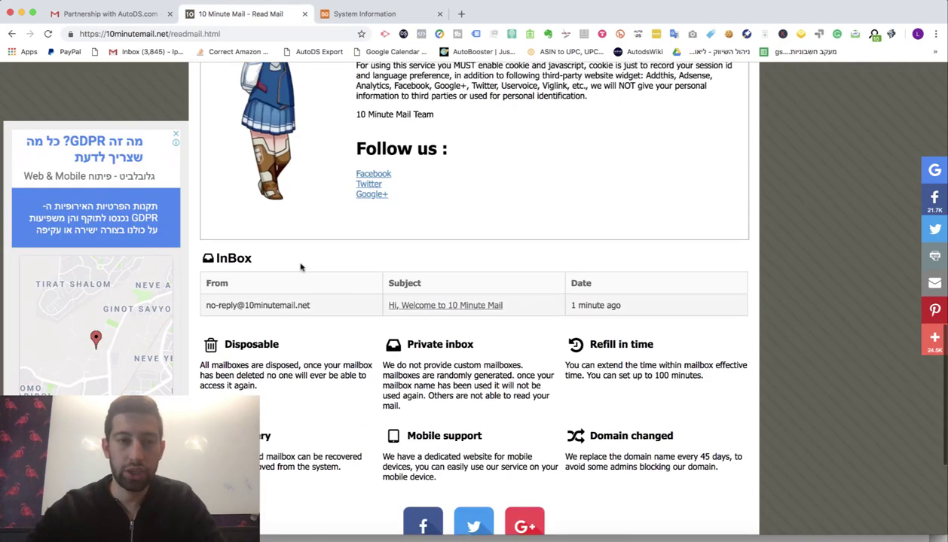
left_click(294, 278)
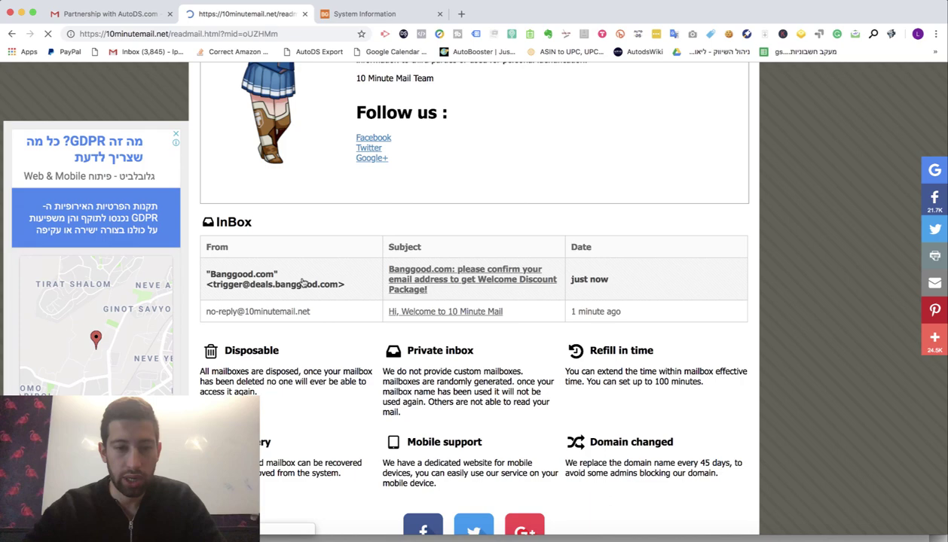
scroll(451, 277, "down", 10)
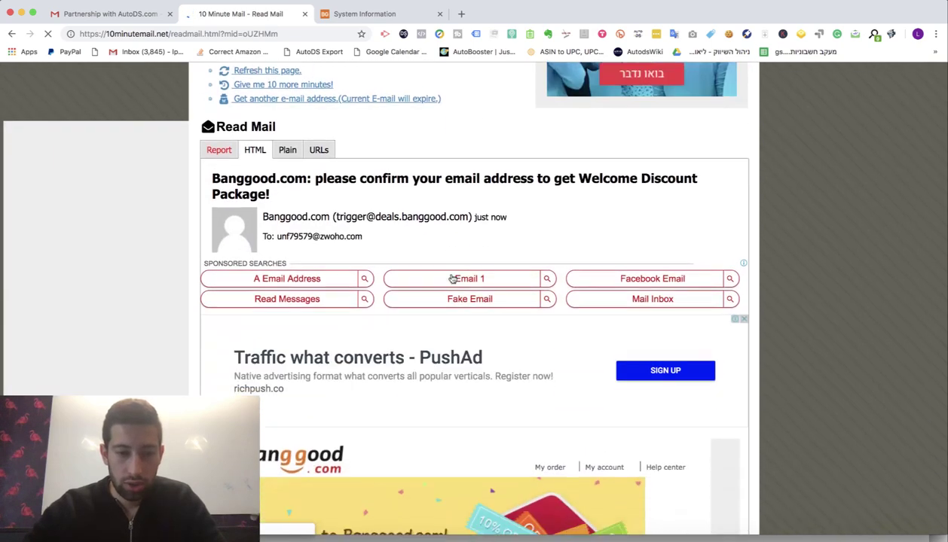
scroll(452, 279, "down", 1)
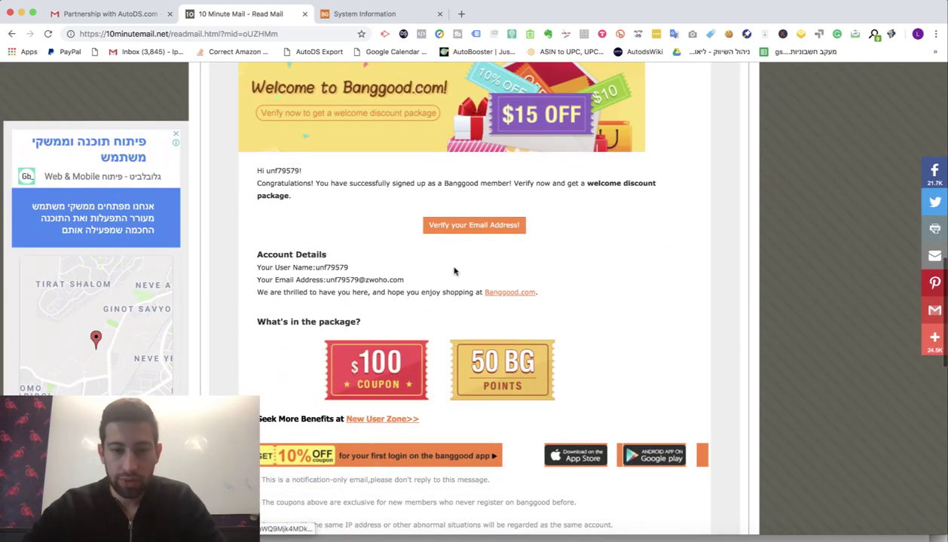
left_click(463, 225)
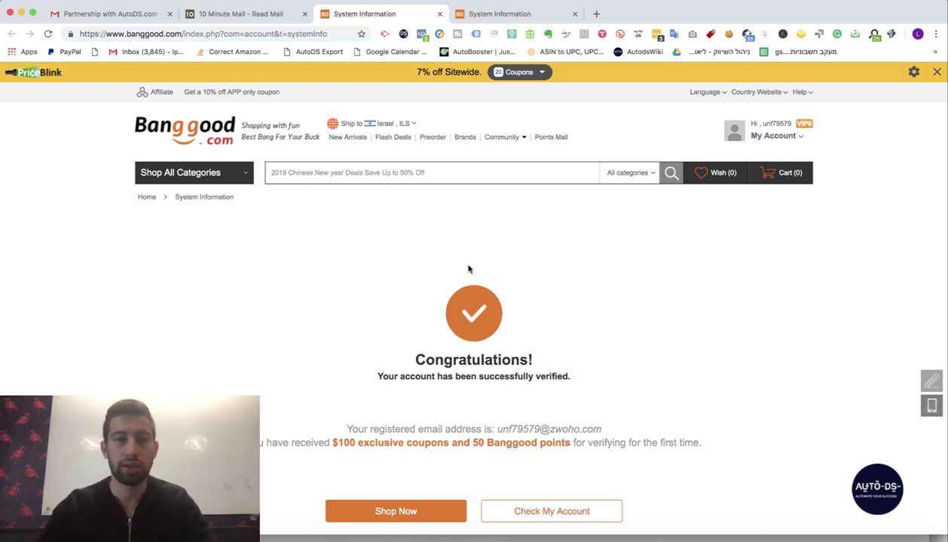
- Load the Join Dropship Program page from the saved link
left_click(273, 535)
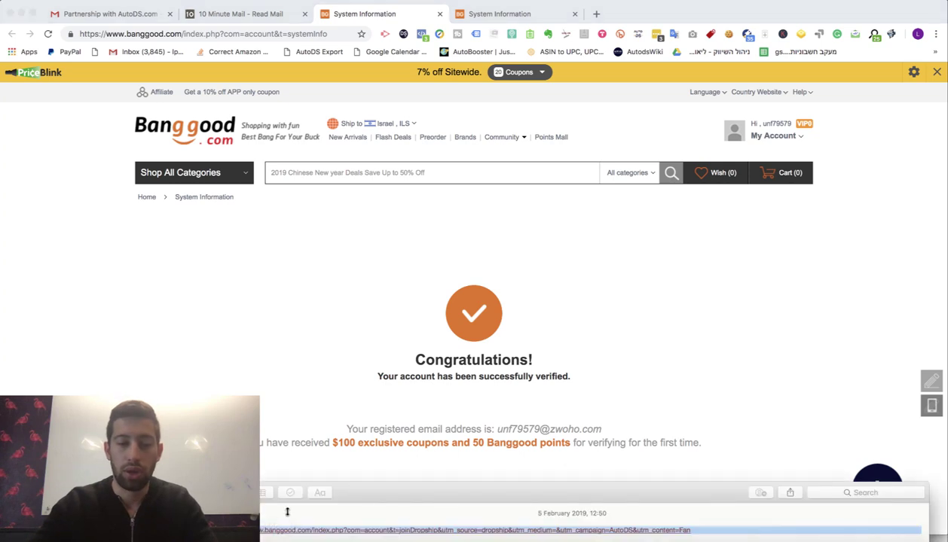
left_click(245, 34)
type("https://www.banggood.com/index.php?com=account&t=joinDropship&utm_source=dropship&utm_medium=&utm_campaign=AutoDS&utm_content=Fan")
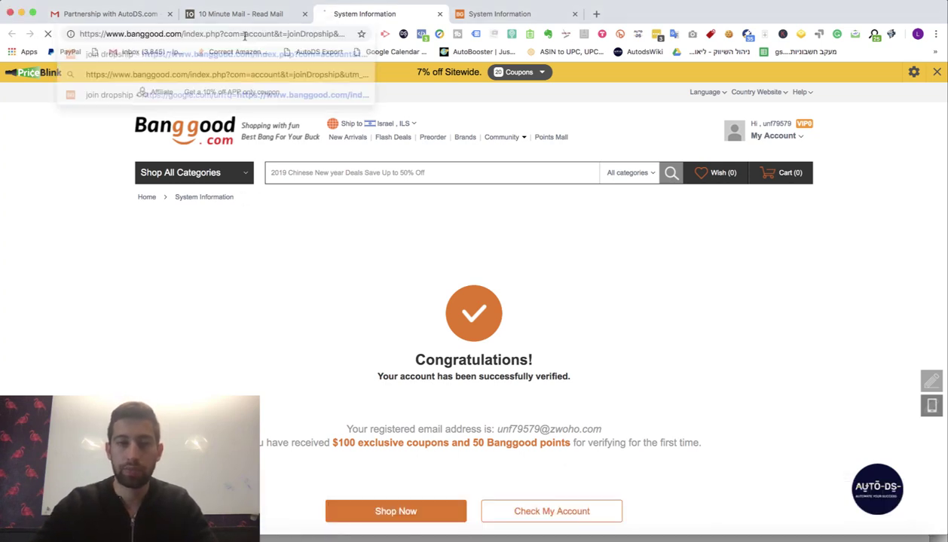
key("Return")
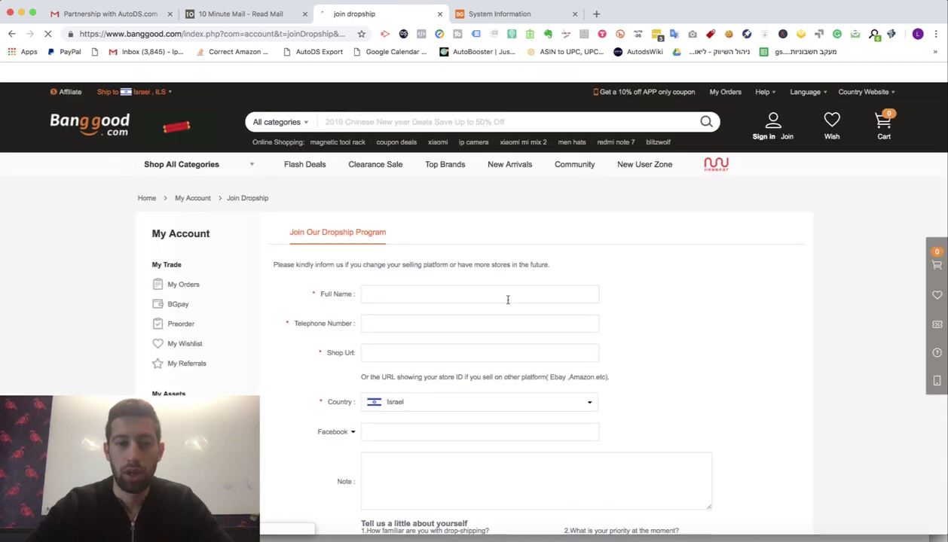
left_click(508, 296)
scroll(507, 299, "down", 1)
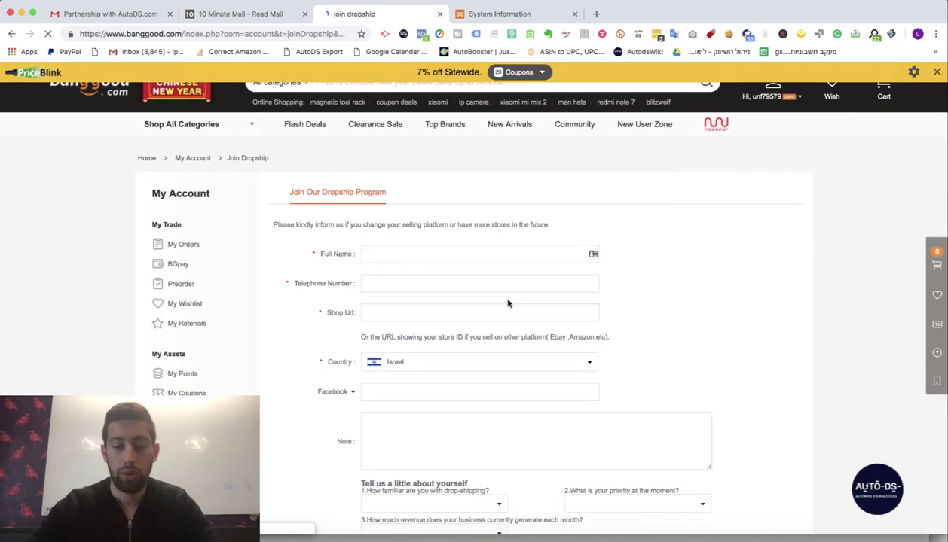
type("Lior Pozin")
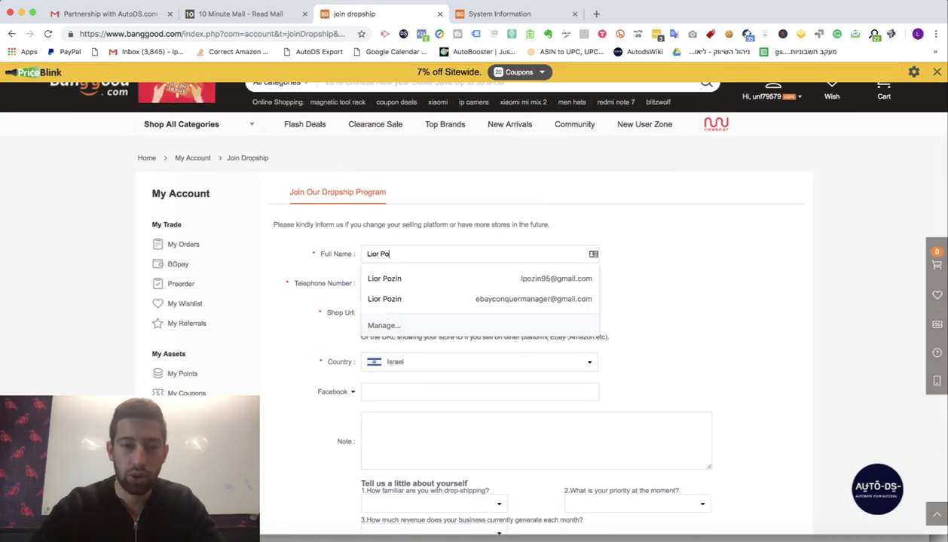
key("Tab")
type("0")
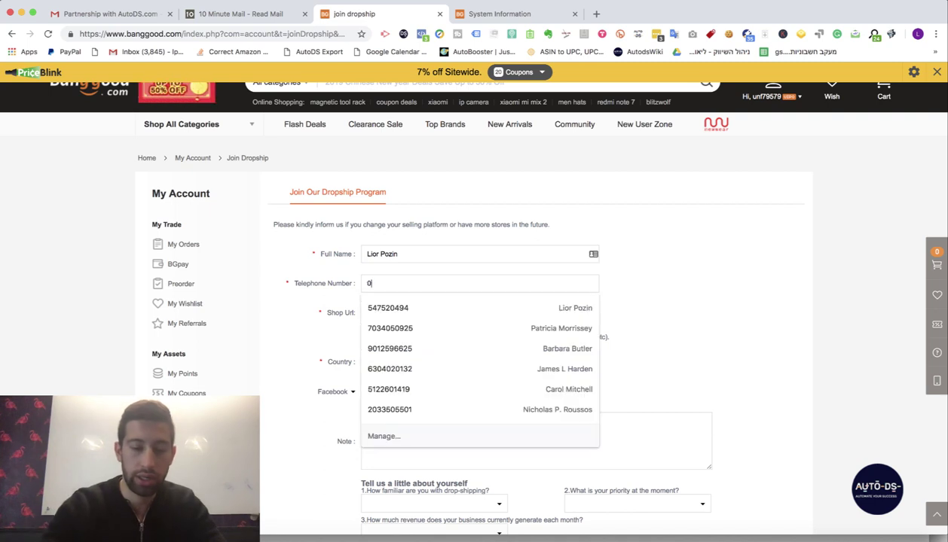
type("5411111111111")
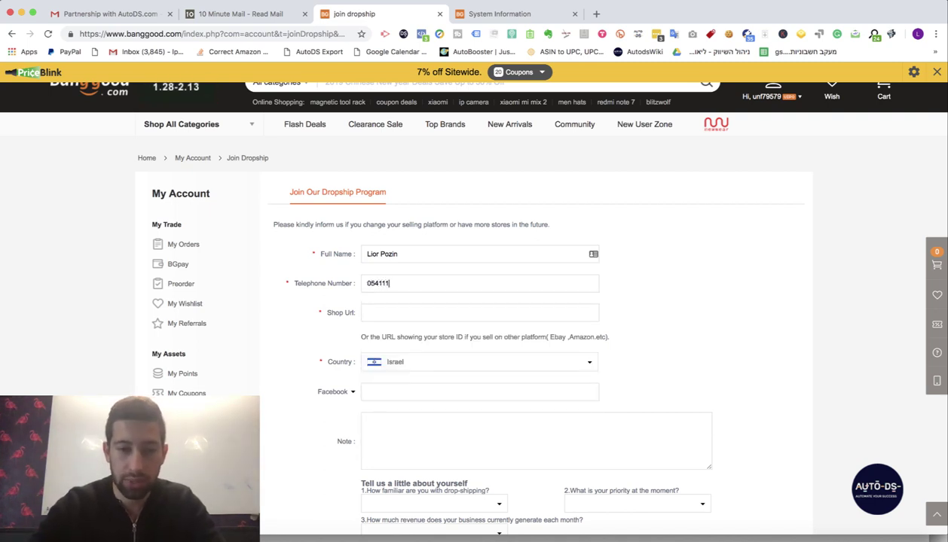
left_click(434, 309)
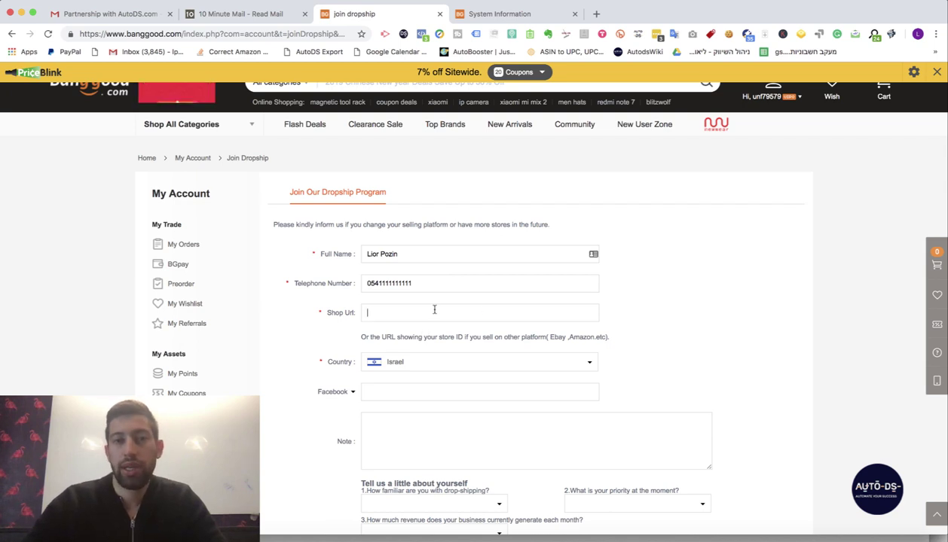
type("ht")
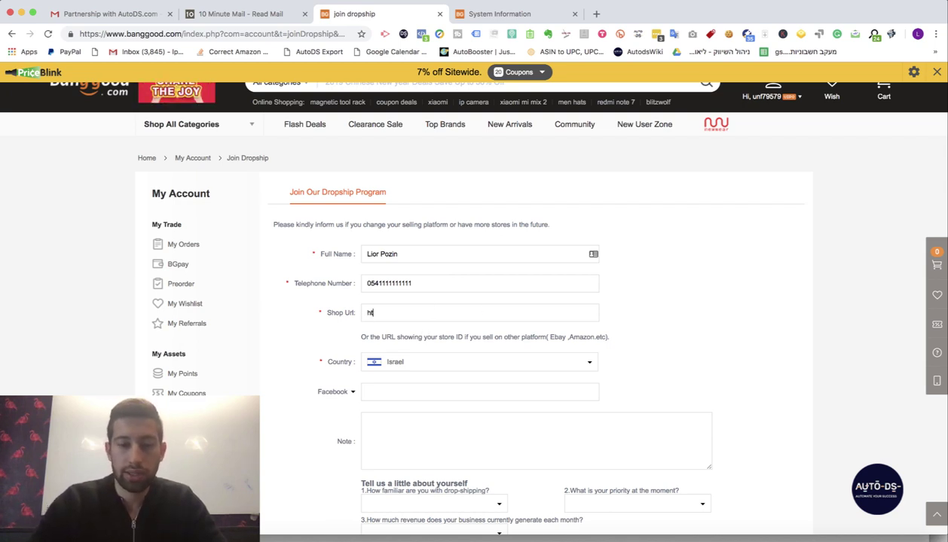
type("tp://")
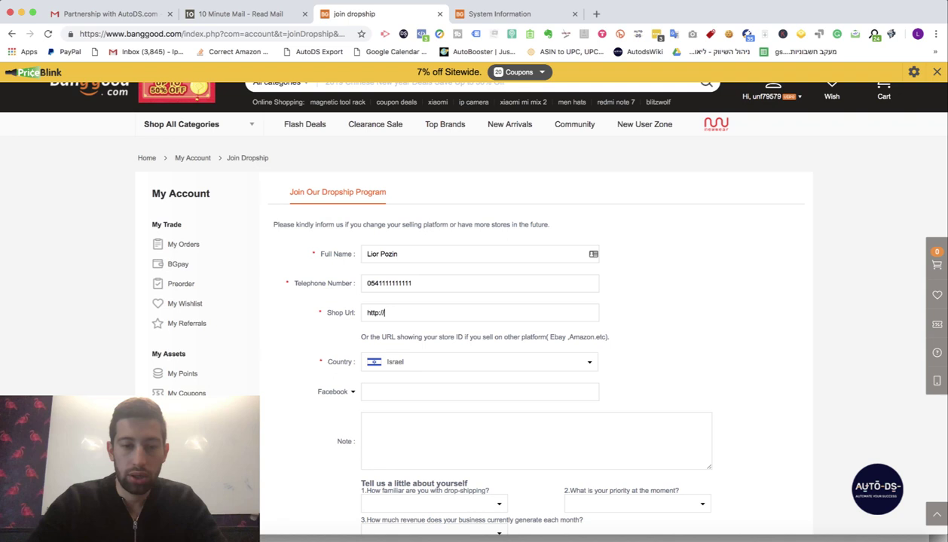
type("ebay.com")
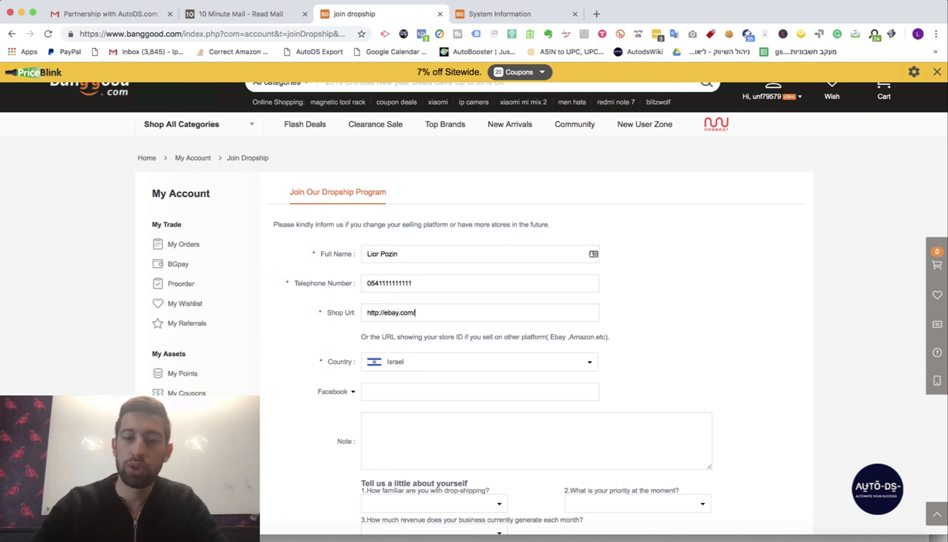
type("/111")
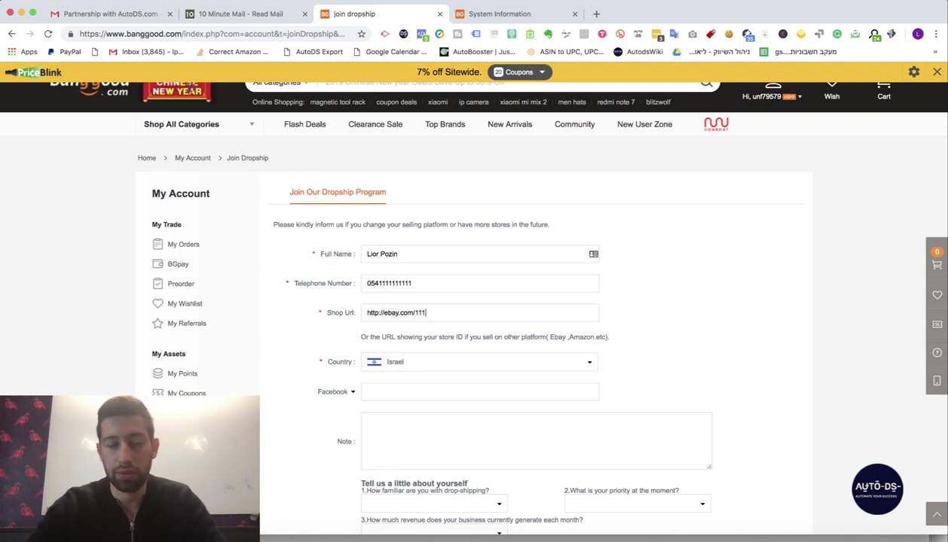
type("2123123")
scroll(432, 309, "down", 2)
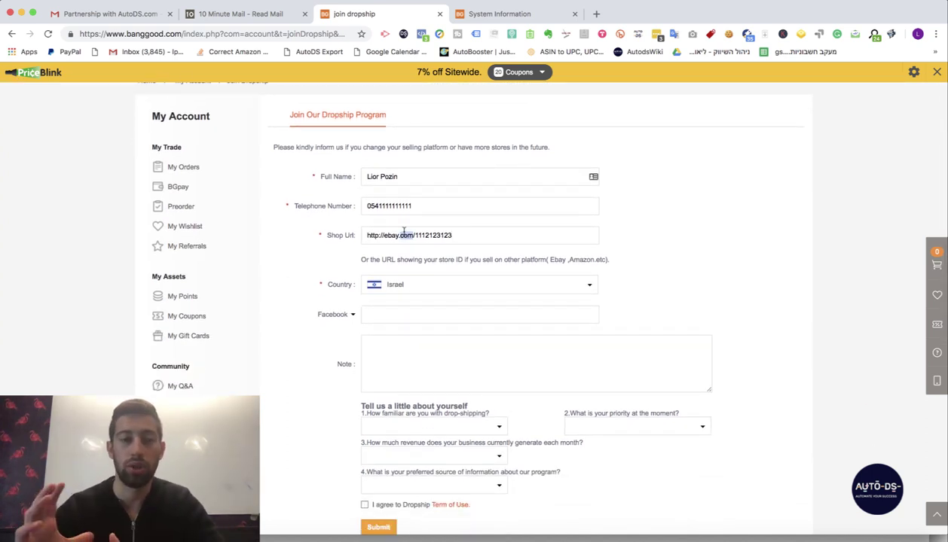
- Dismiss the e-mail suggestions and select the AutoDS note text
left_click(363, 315)
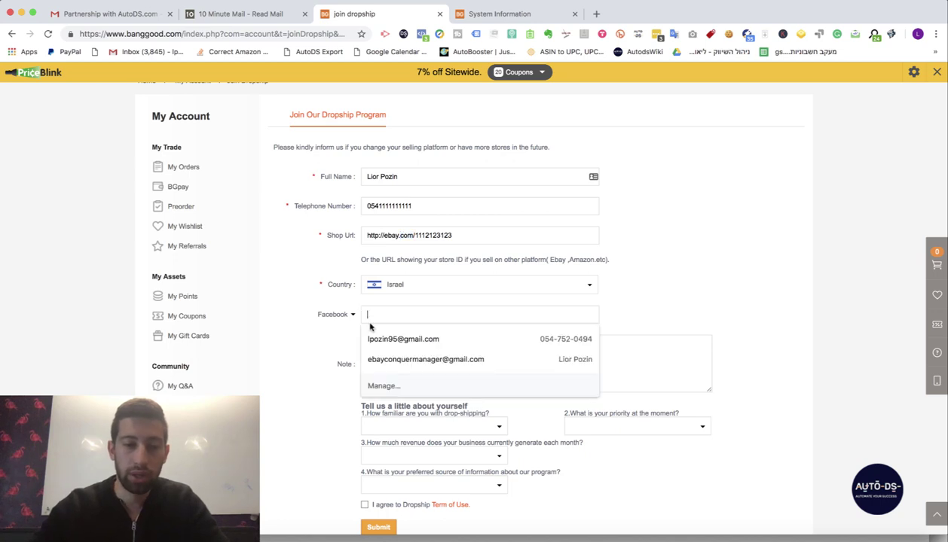
left_click(302, 339)
scroll(301, 338, "down", 3)
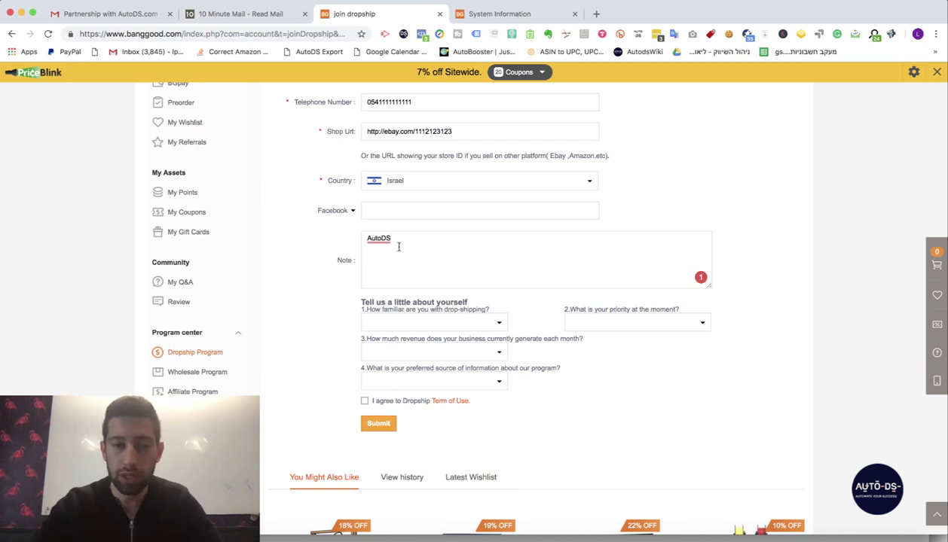
left_click_drag(399, 247, 335, 237)
scroll(406, 269, "down", 2)
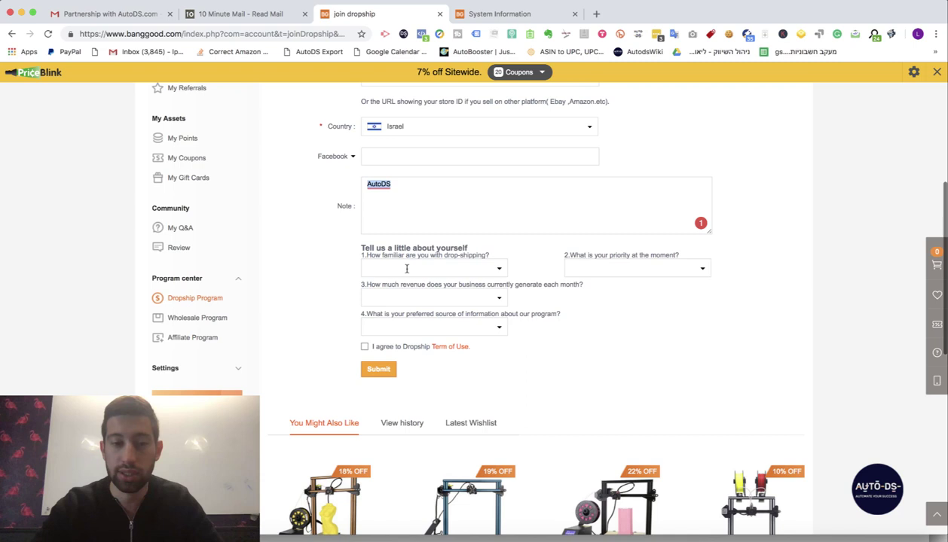
- Answer Not very familiar, I want to improve my store, Up to US$1,000 - 30,000, Blogs & articles, then submit
left_click(466, 269)
left_click(422, 281)
left_click(599, 271)
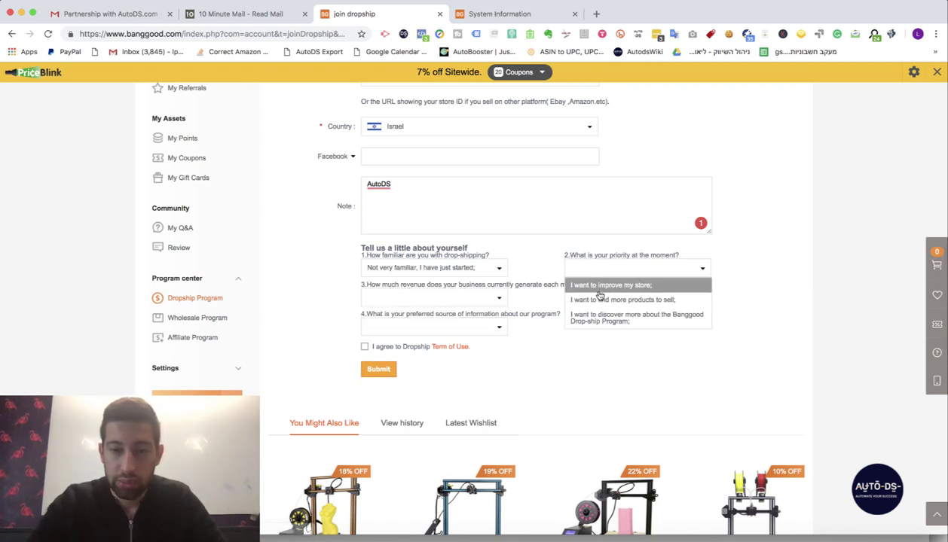
left_click(566, 285)
left_click(455, 295)
left_click(450, 314)
left_click(456, 298)
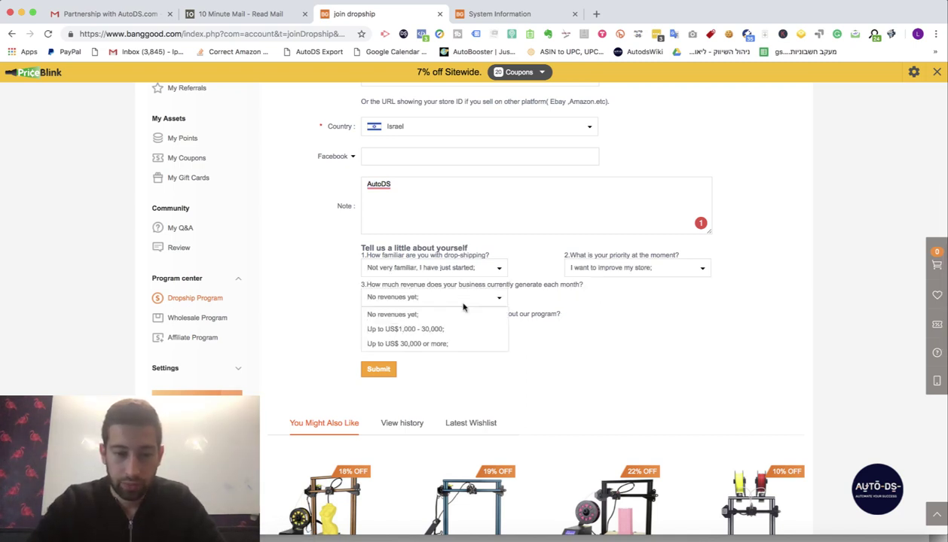
left_click(459, 327)
left_click(449, 329)
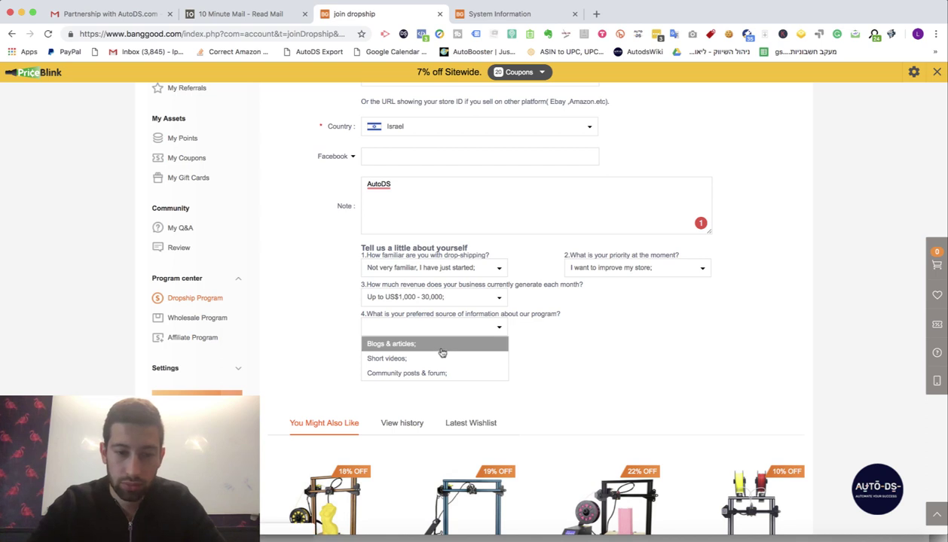
left_click(439, 345)
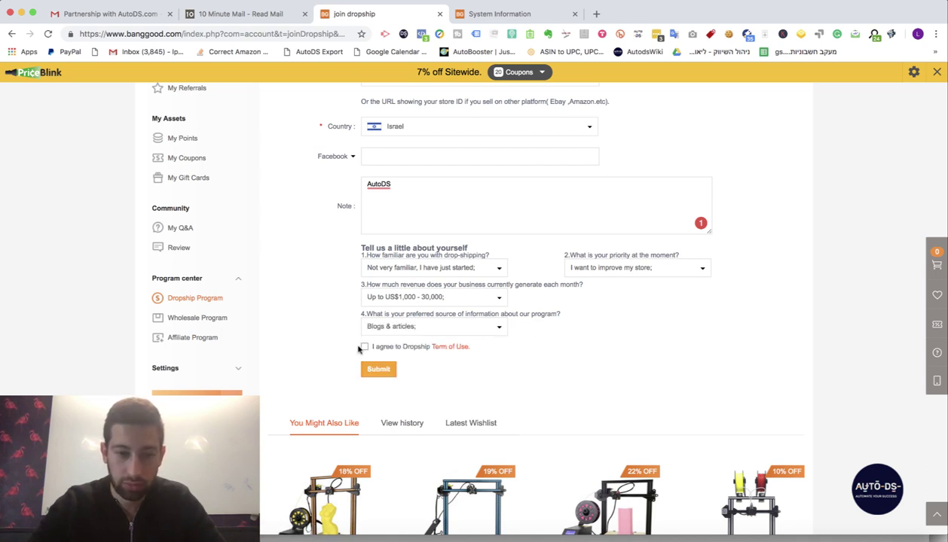
left_click(379, 369)
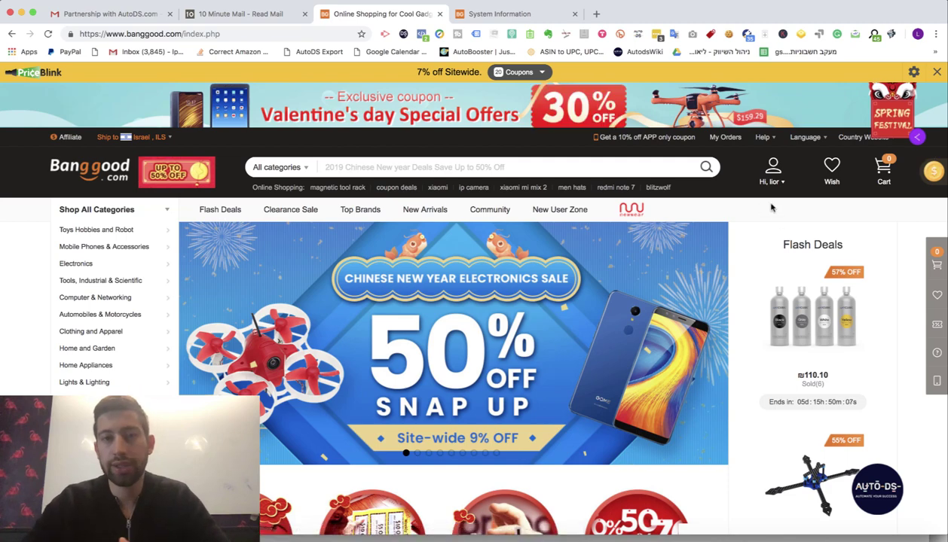
- Go to the Dropship Center, scroll to the Account Level table, and highlight the Pre-VIP, VIP and Advanced rows
mouse_move(772, 184)
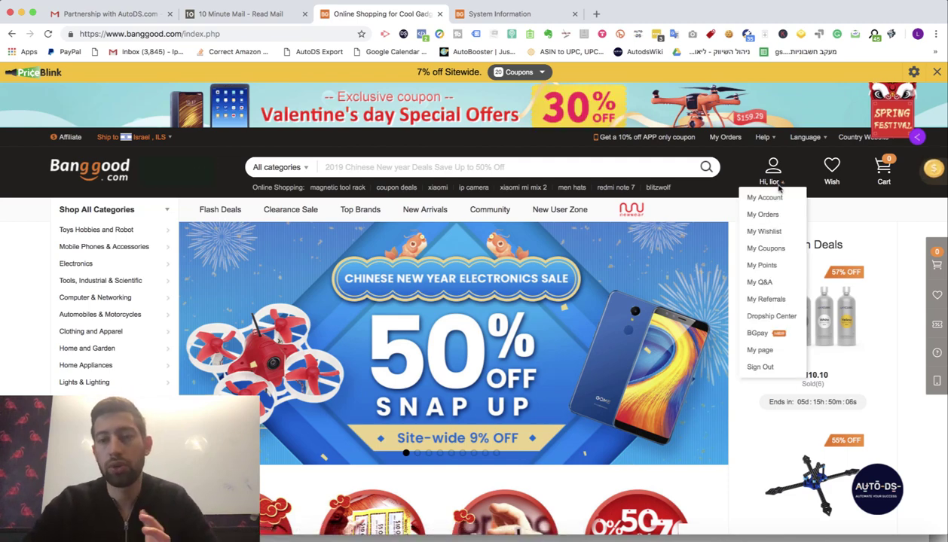
left_click(764, 316)
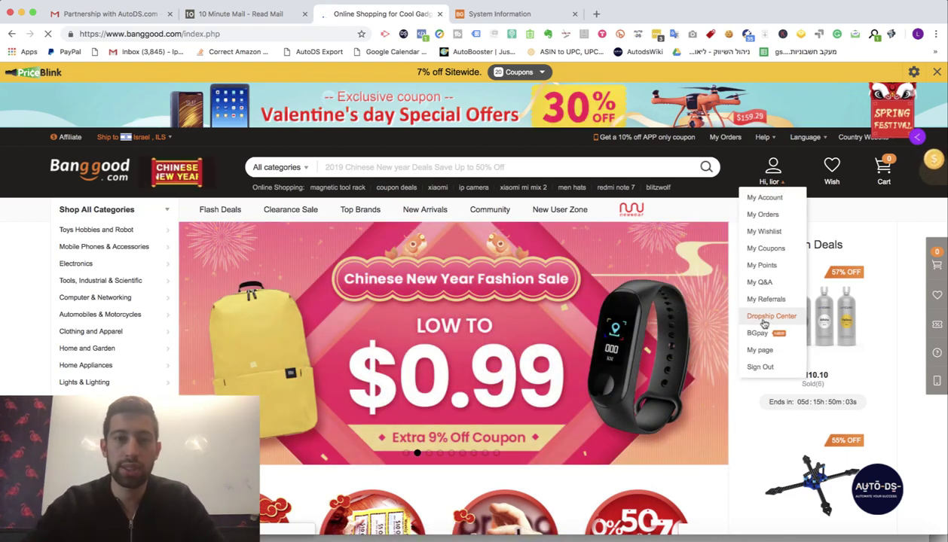
scroll(318, 352, "down", 3)
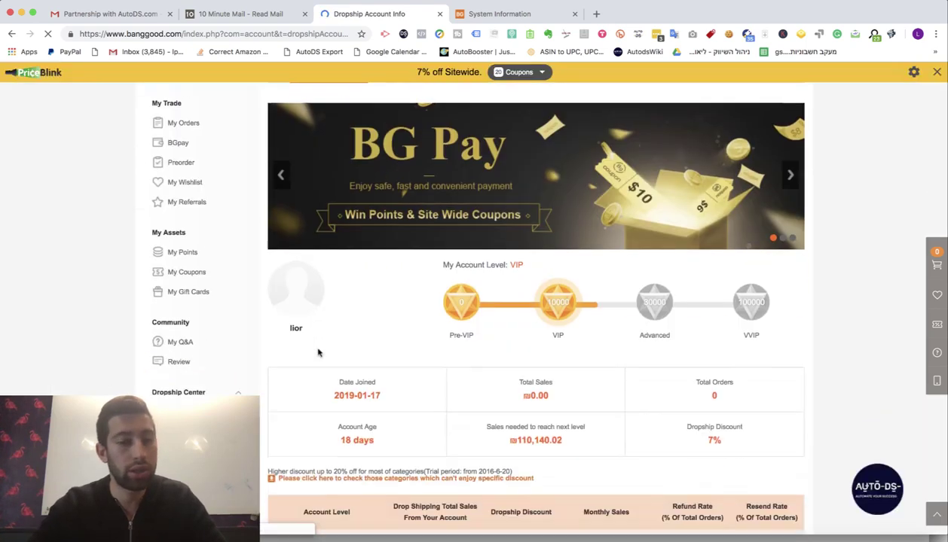
scroll(318, 352, "down", 4)
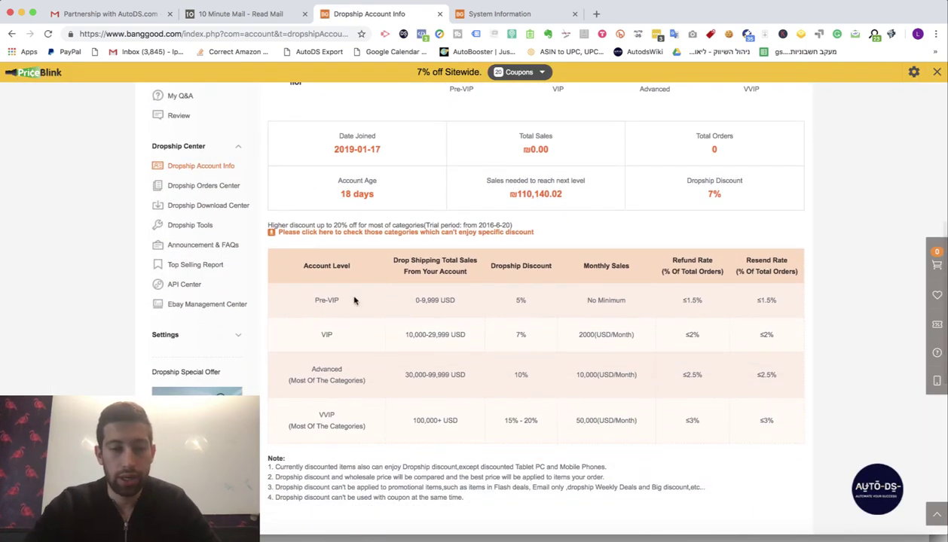
left_click_drag(354, 301, 300, 299)
triple_click(326, 300)
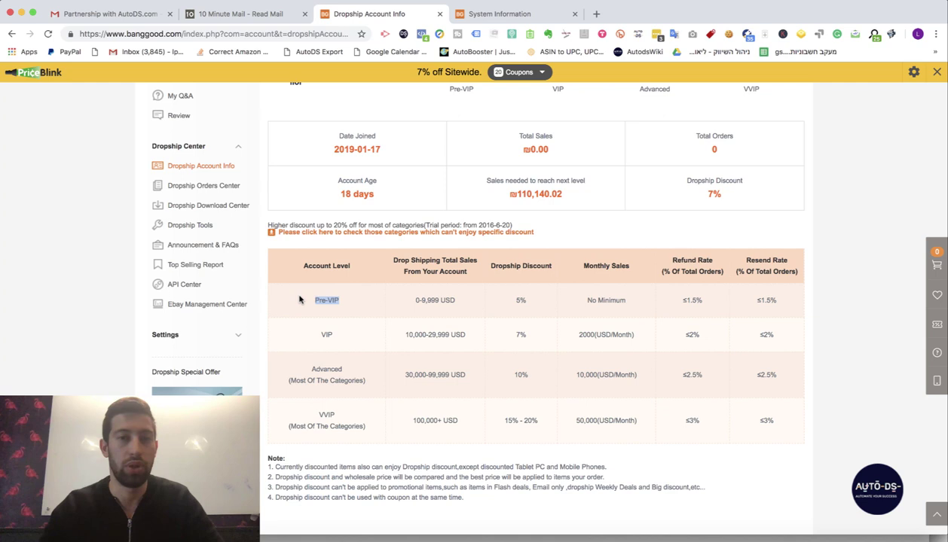
mouse_move(324, 335)
left_mouse_down()
mouse_move(591, 357)
mouse_move(780, 332)
mouse_move(222, 324)
mouse_move(311, 335)
left_mouse_up()
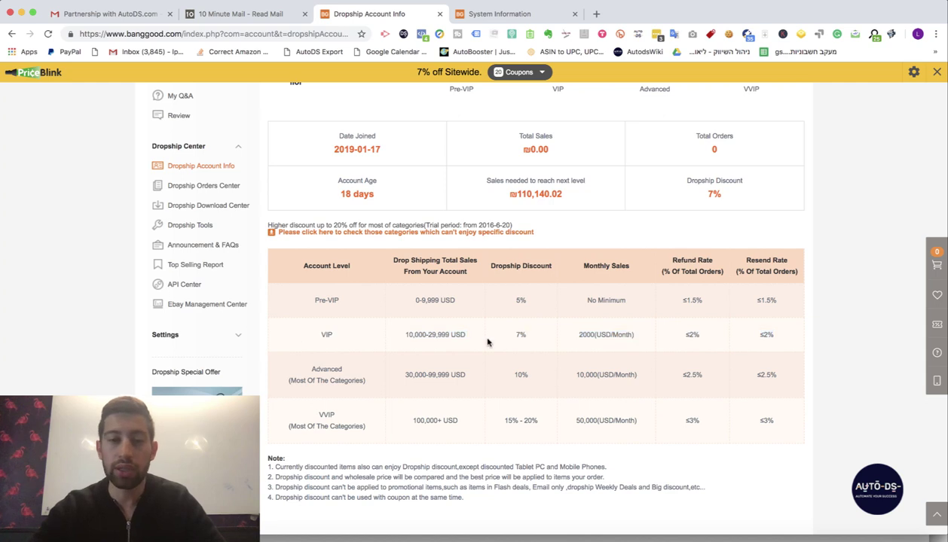